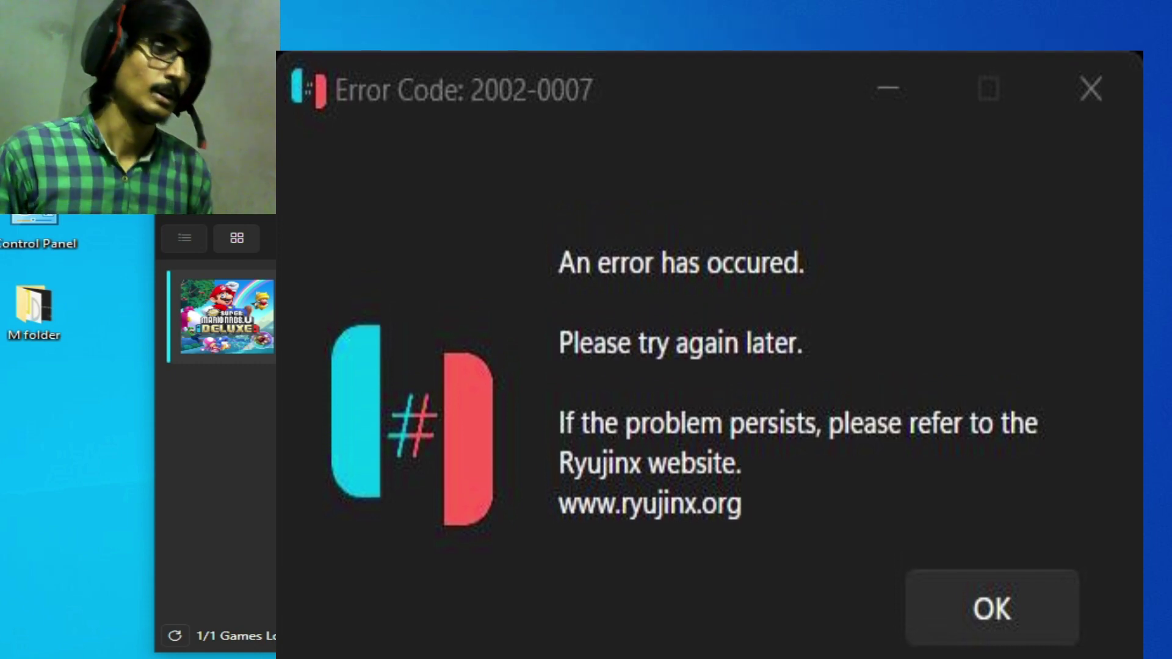
pyautogui.press('Return')
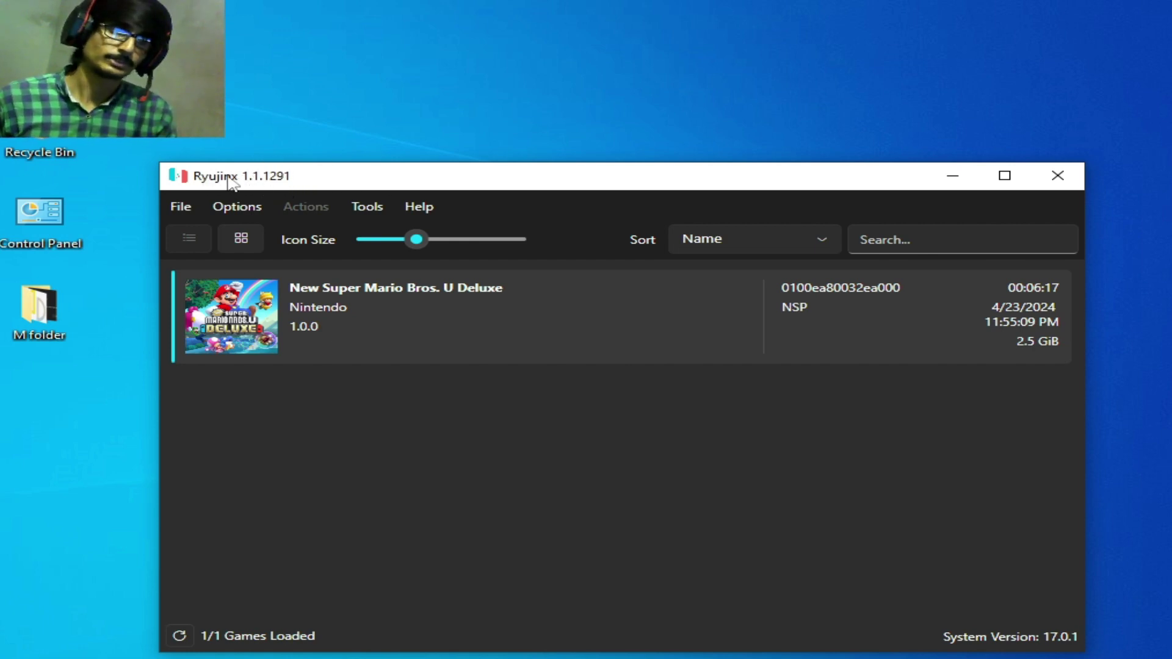
pyautogui.click(427, 206)
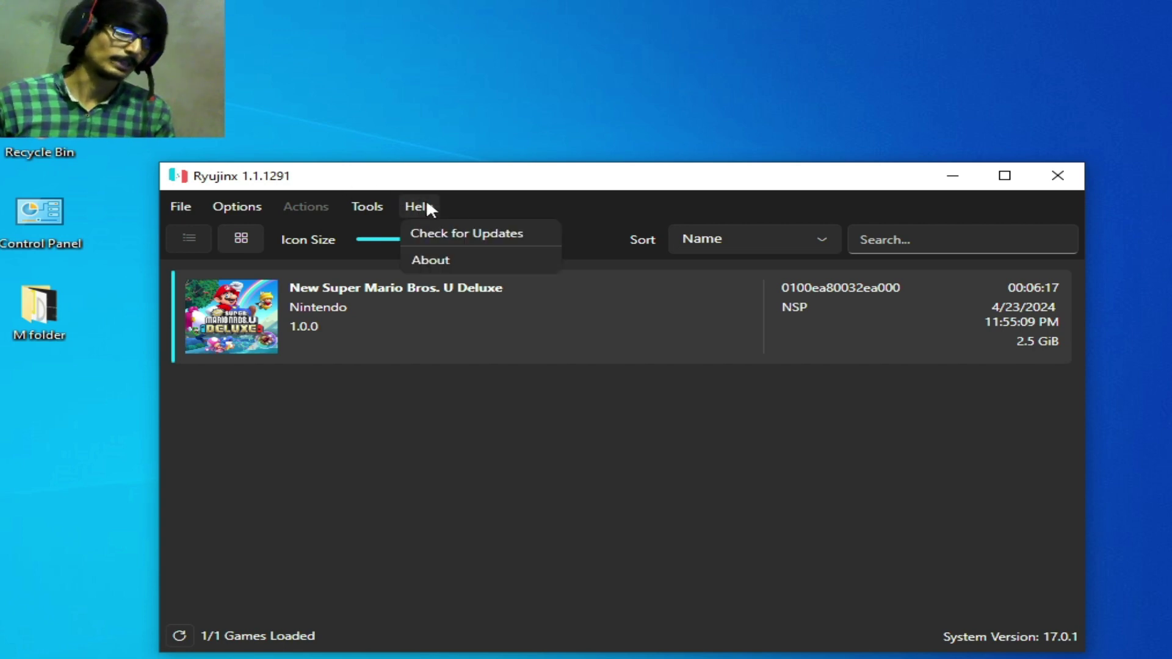
pyautogui.click(471, 187)
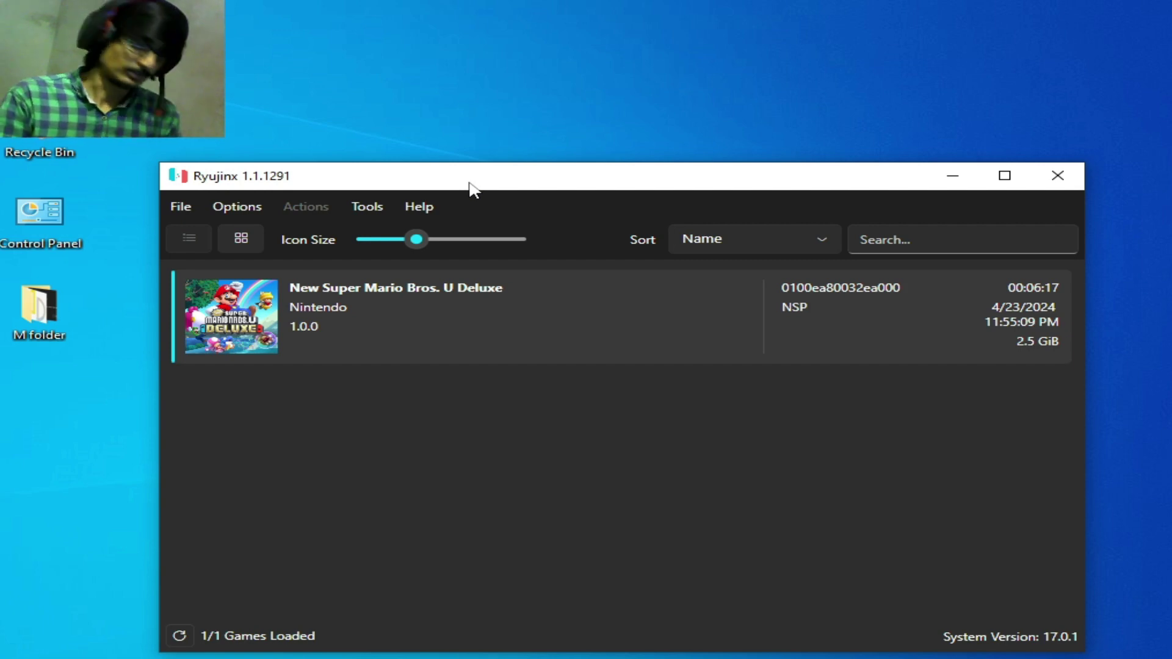
# - Open the Ryujinx data folder, delete its sdcard folder and close the folder window
pyautogui.click(192, 206)
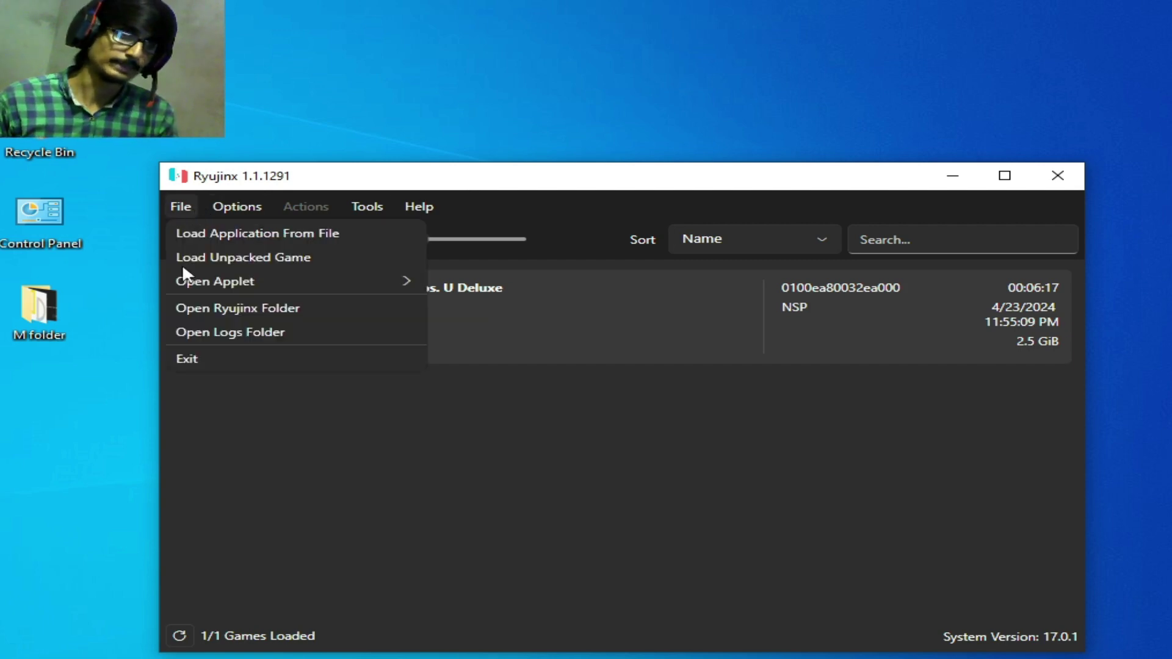
pyautogui.click(231, 308)
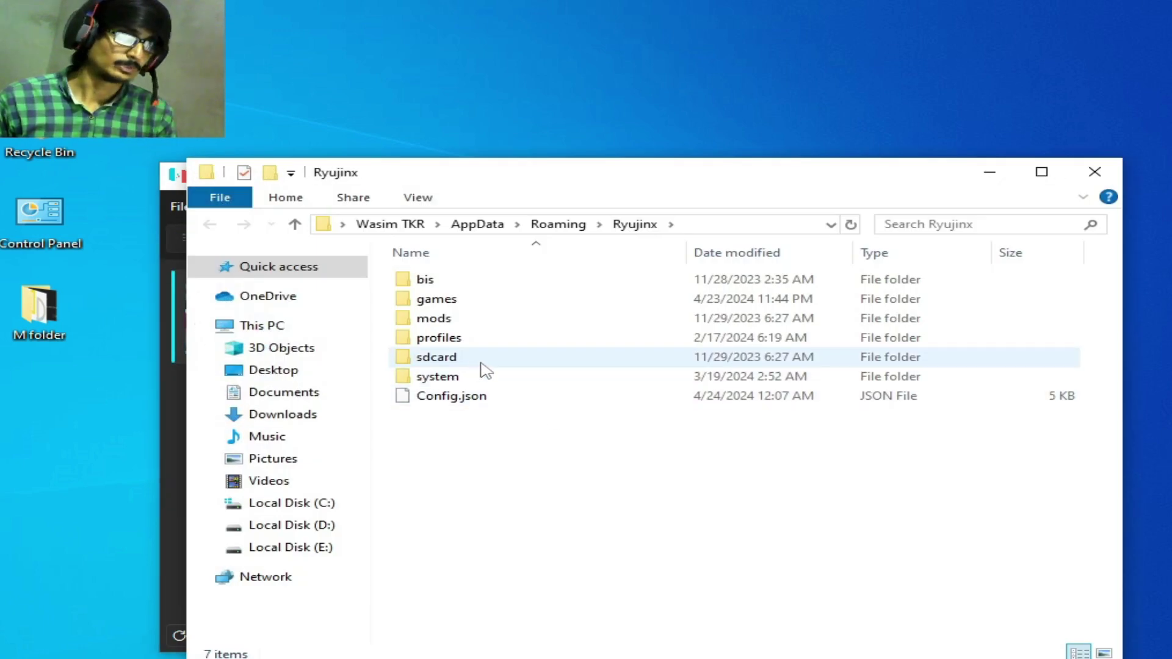
pyautogui.doubleClick(441, 364)
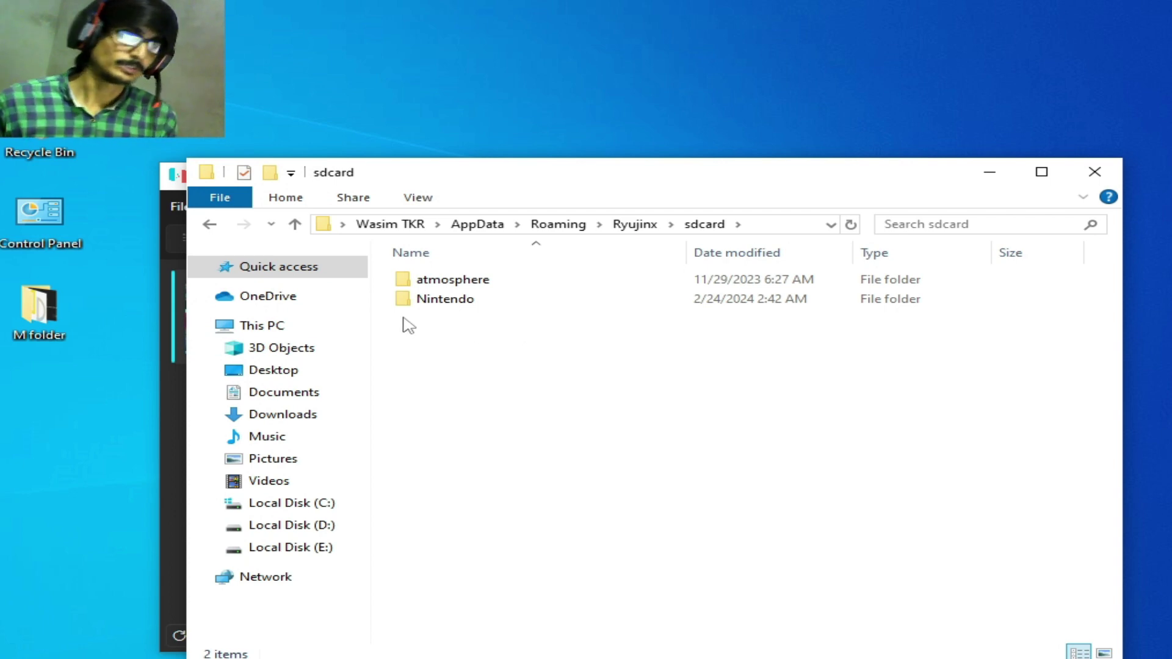
pyautogui.click(210, 225)
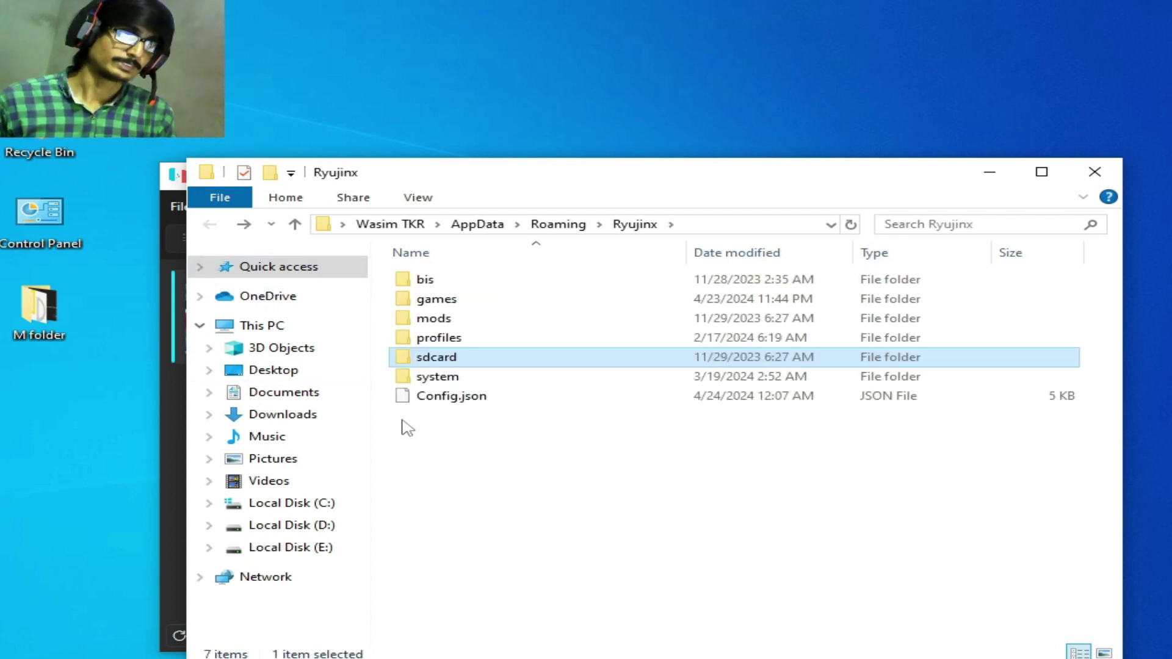
pyautogui.rightClick(439, 365)
pyautogui.click(475, 612)
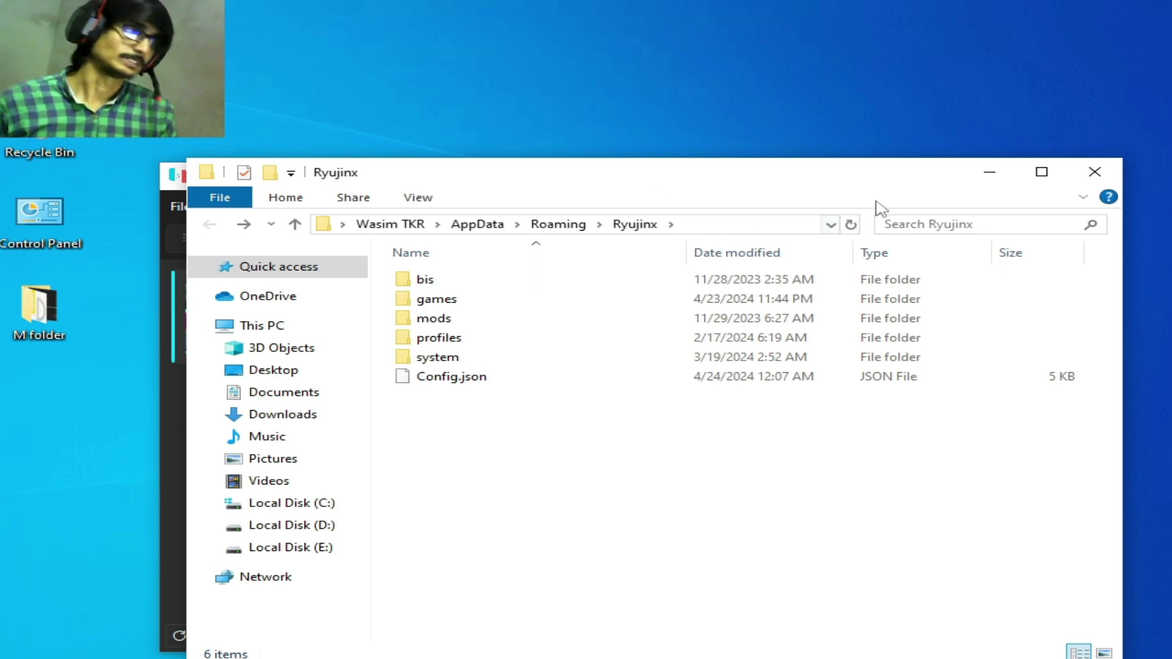
pyautogui.click(1093, 173)
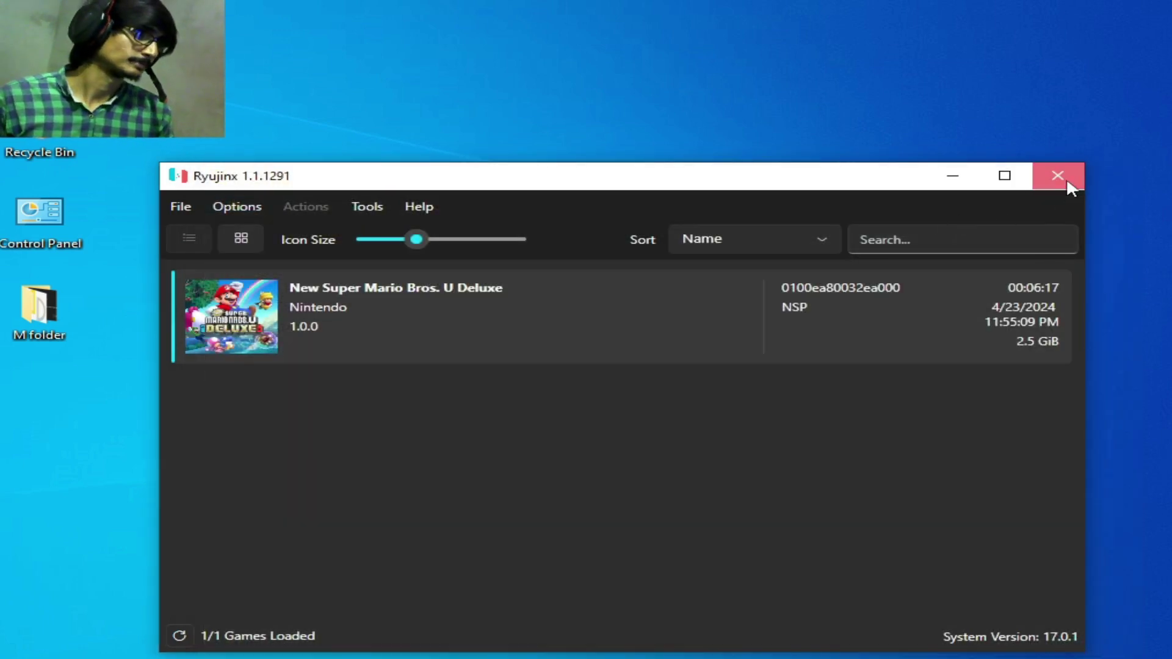
# - Close Ryujinx and relaunch it from its desktop shortcut
pyautogui.click(1058, 176)
pyautogui.rightClick(595, 209)
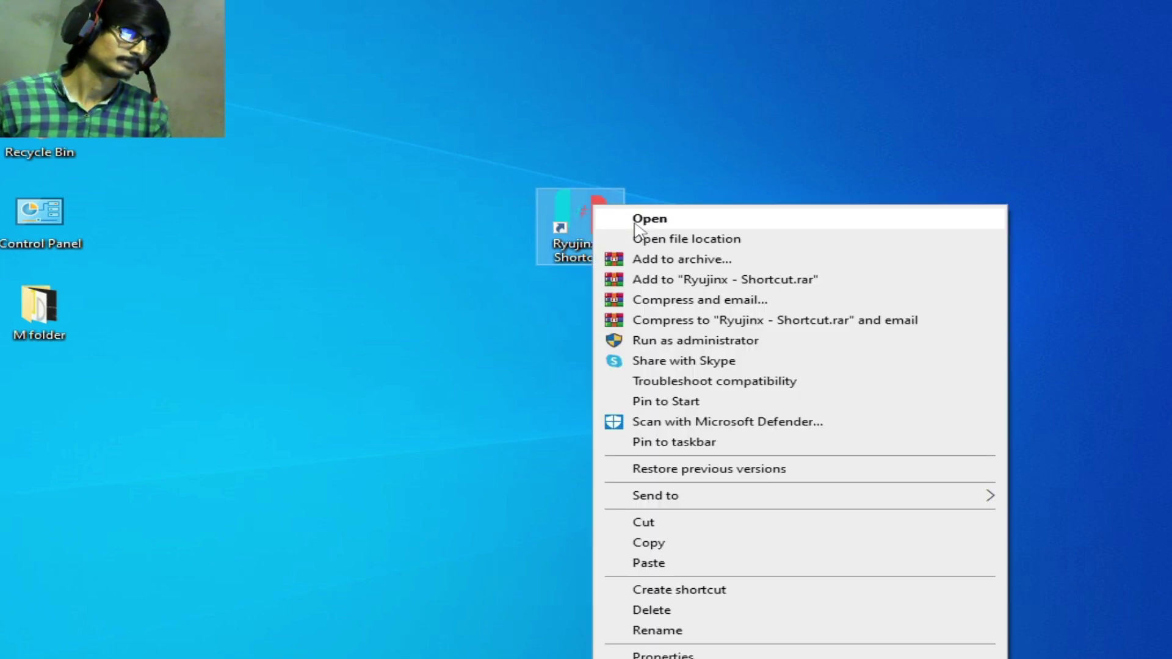
pyautogui.click(637, 221)
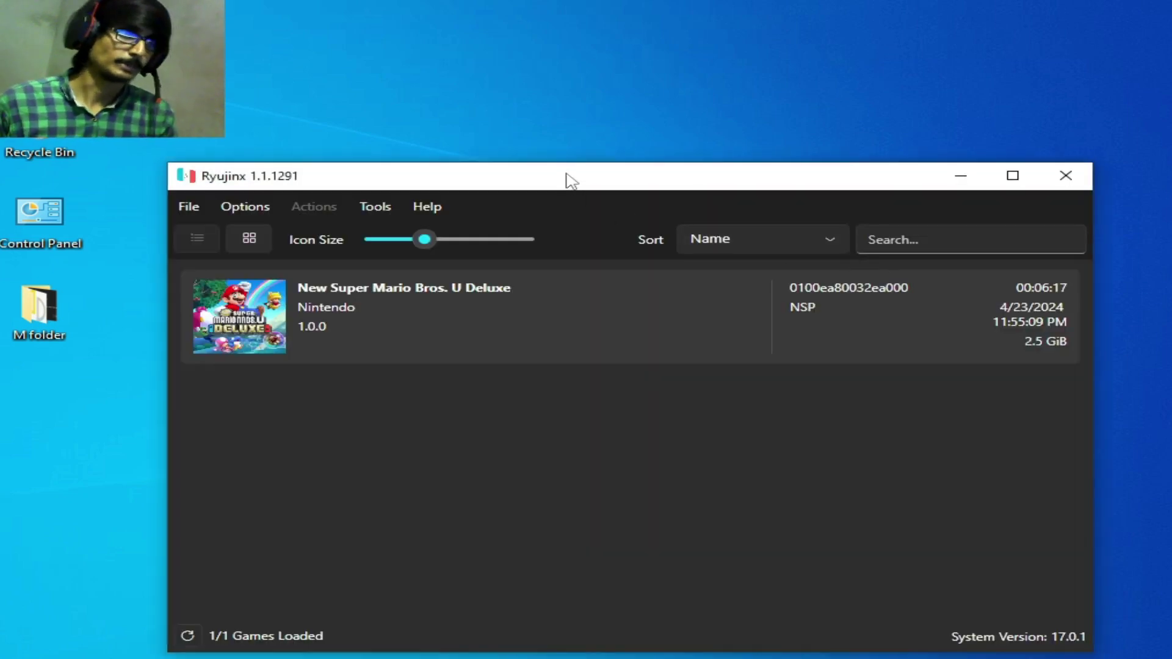
pyautogui.moveTo(571, 178); pyautogui.dragTo(622, 182)
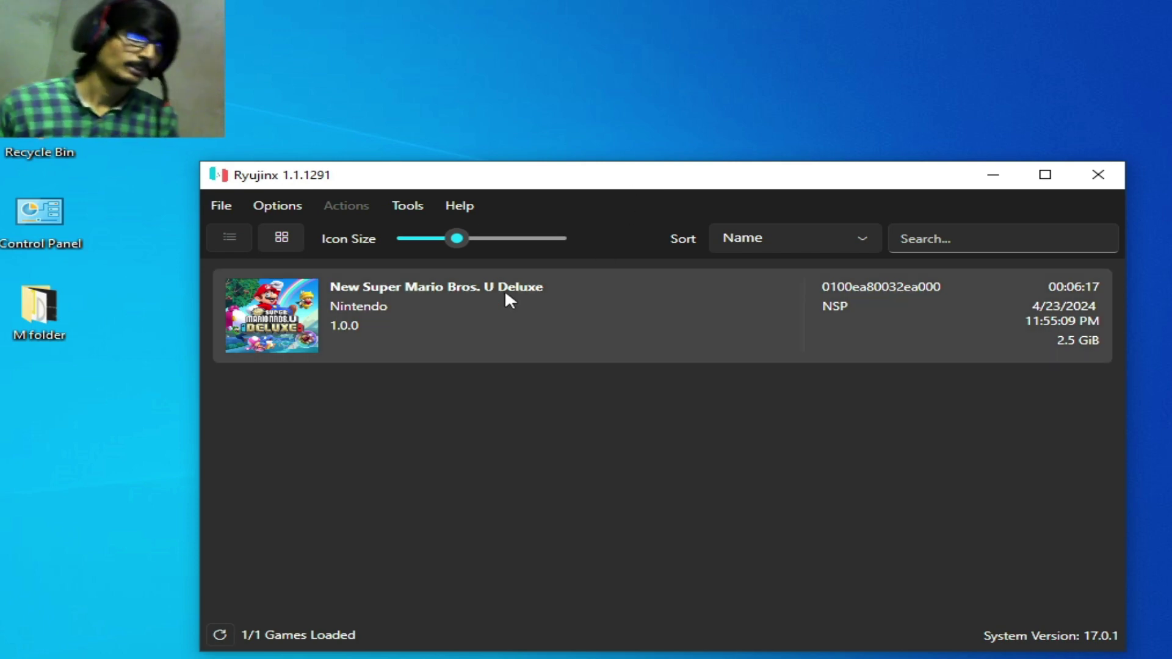
pyautogui.rightClick(399, 307)
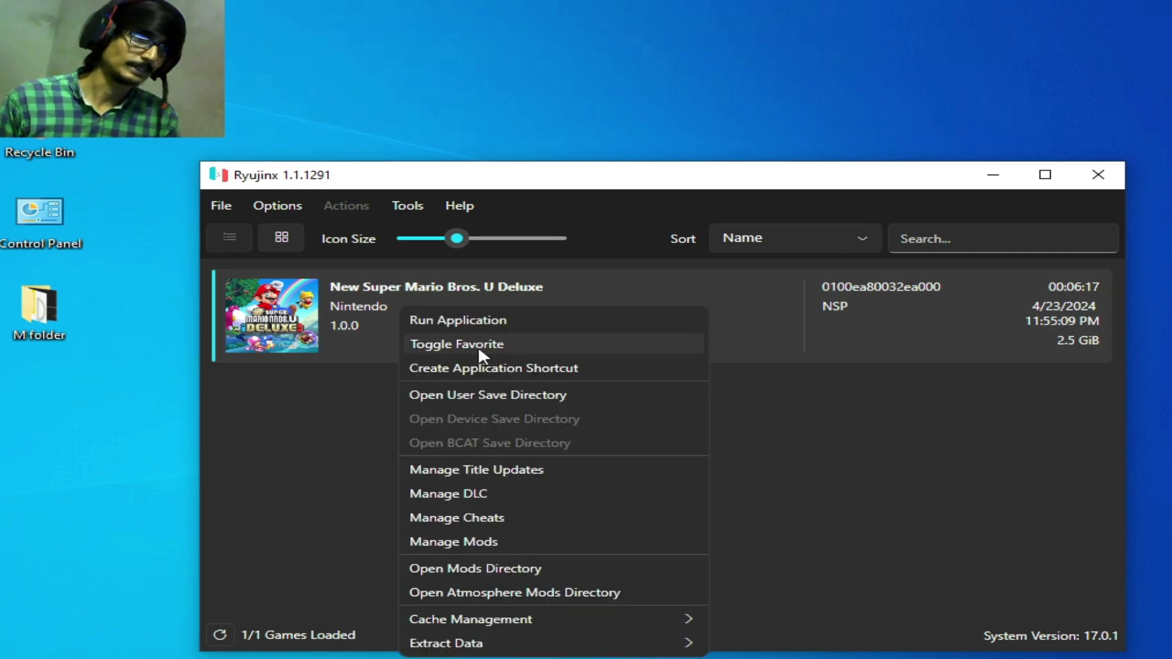
pyautogui.click(494, 400)
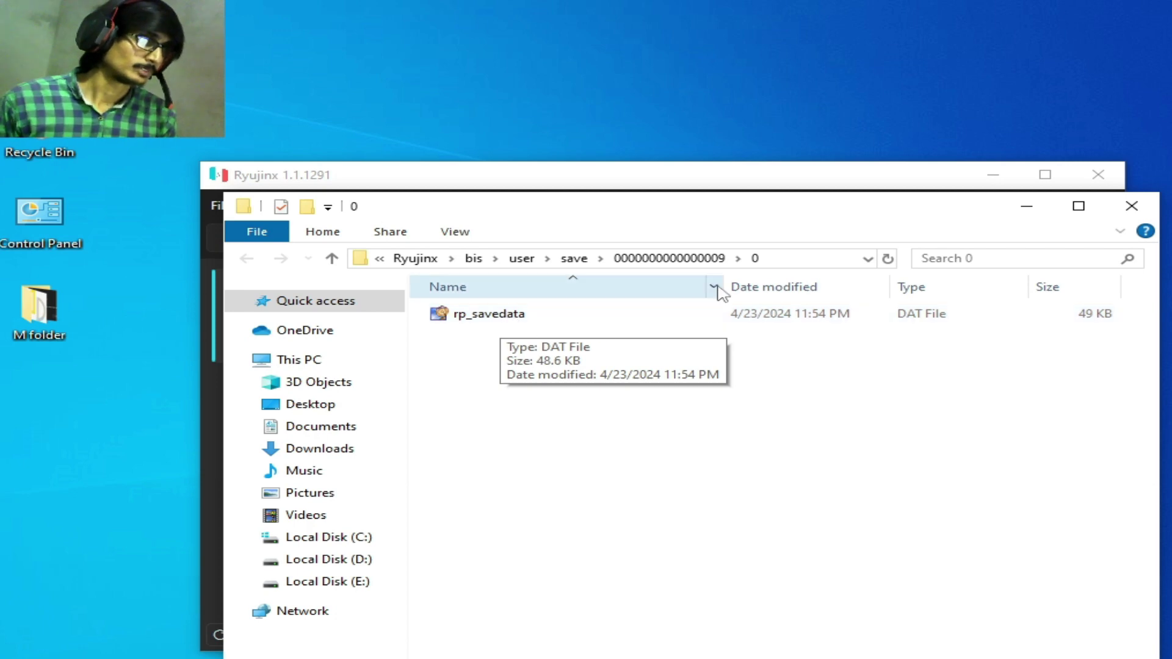
pyautogui.click(667, 262)
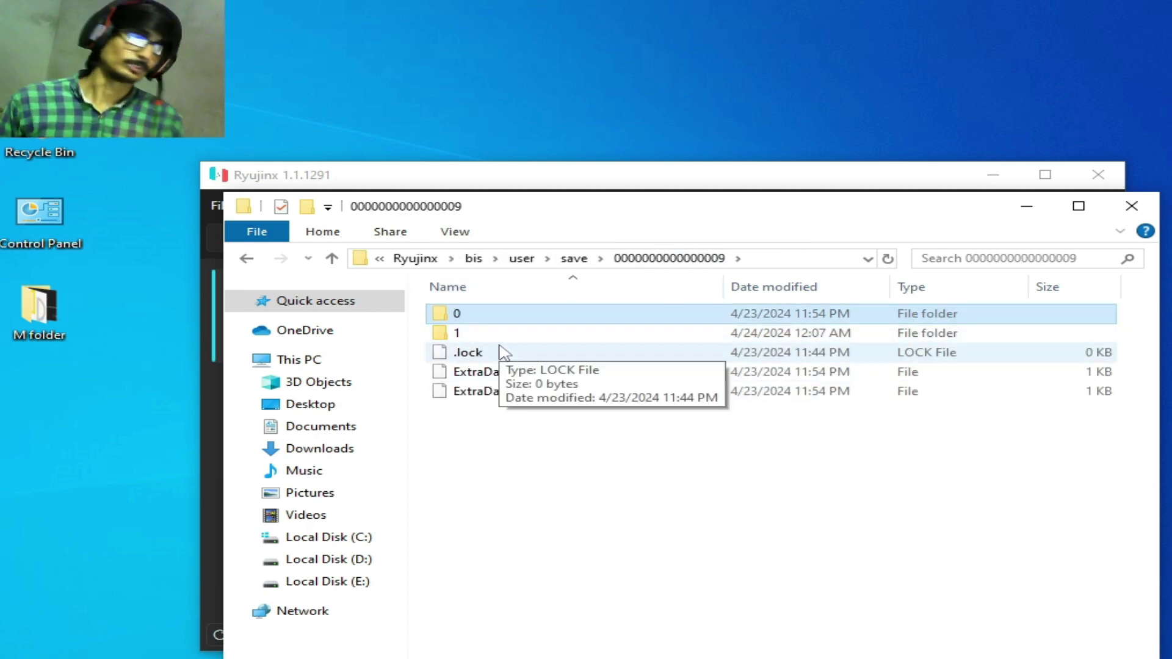
pyautogui.doubleClick(467, 335)
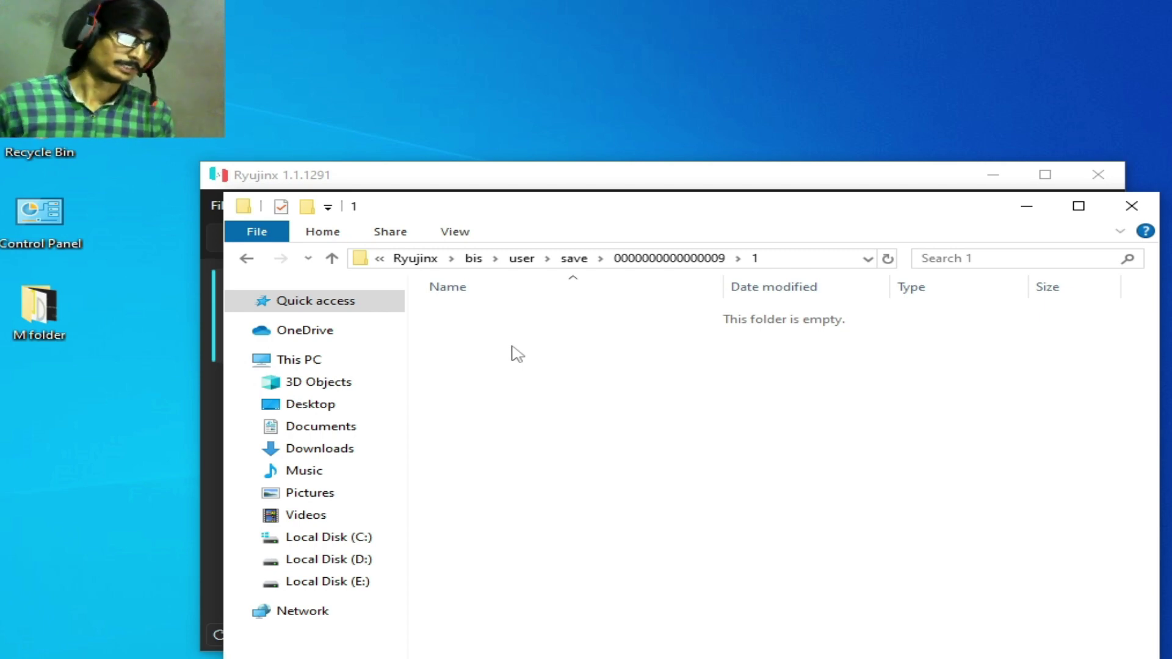
pyautogui.click(574, 259)
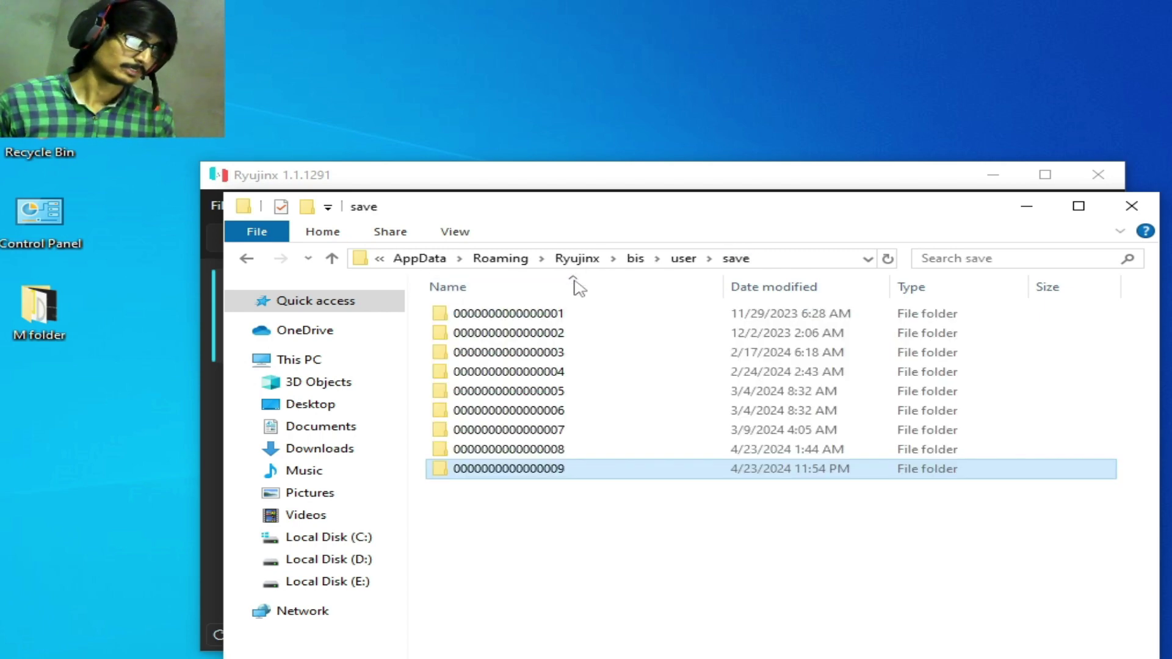
pyautogui.doubleClick(535, 473)
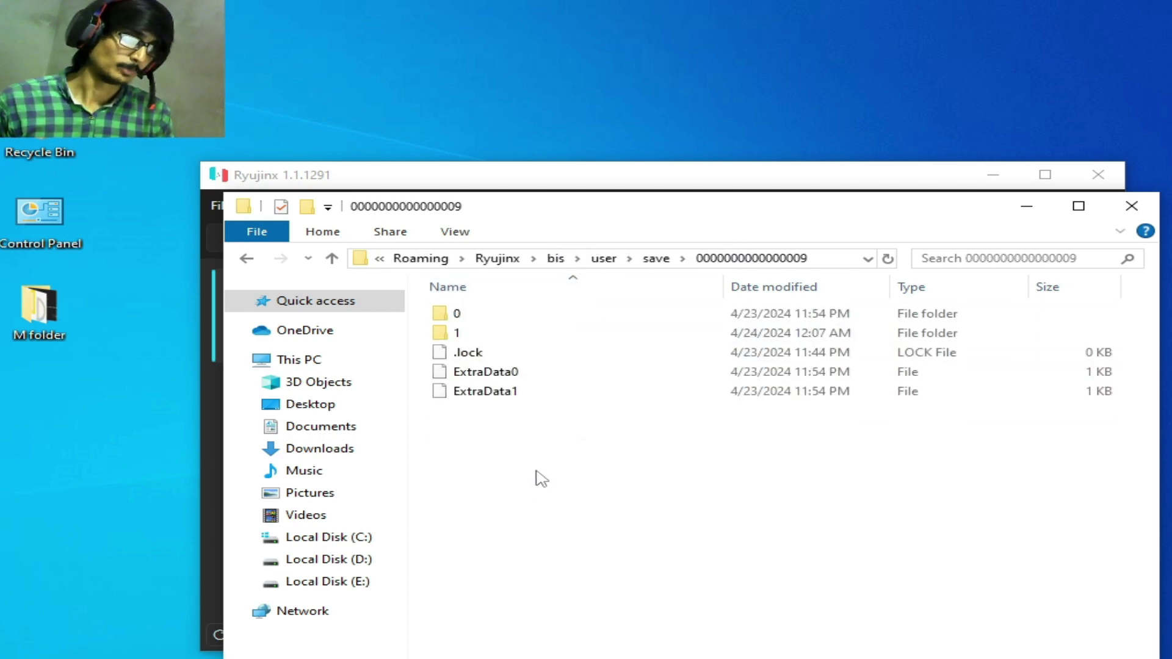
pyautogui.doubleClick(463, 315)
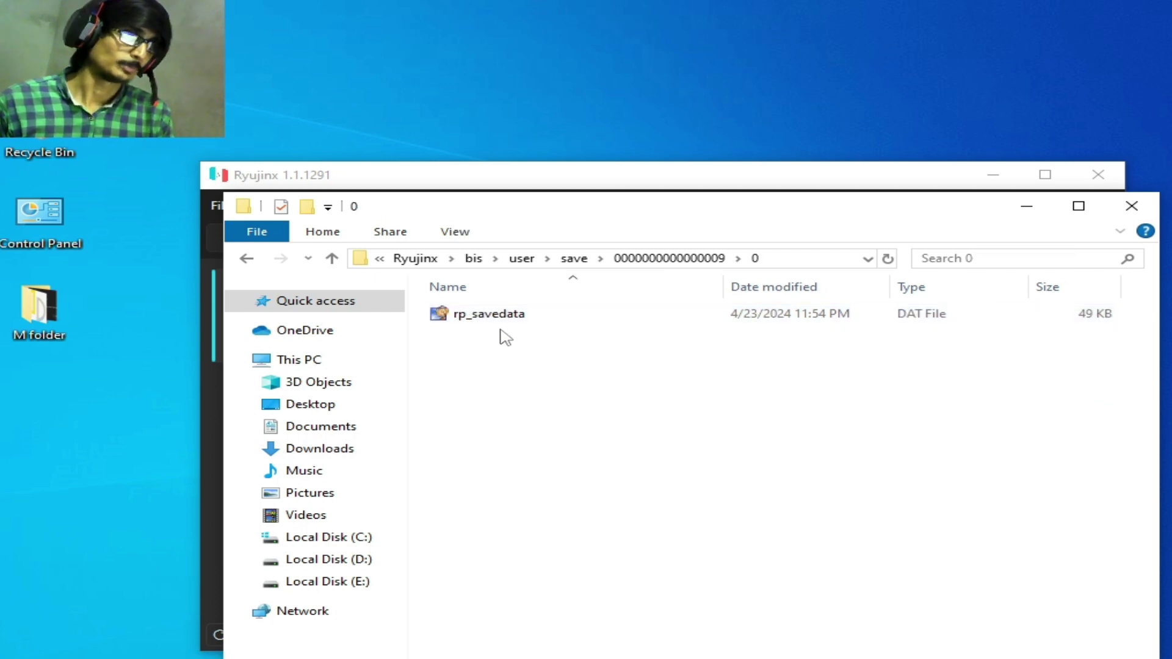
pyautogui.click(501, 315)
pyautogui.rightClick(501, 315)
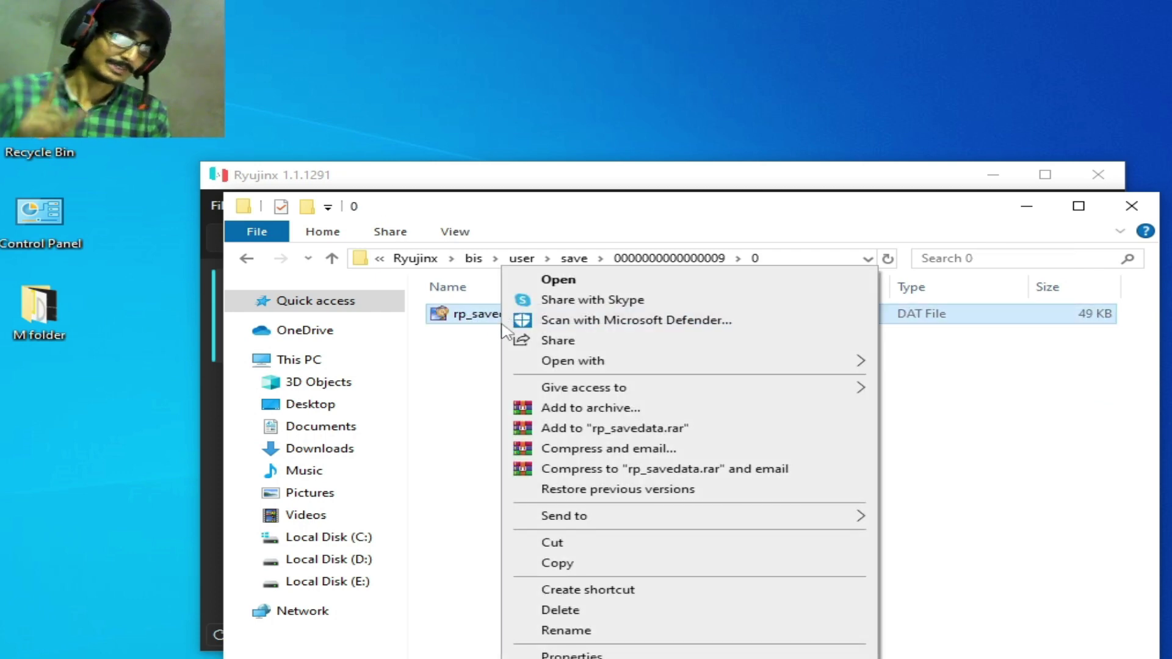
pyautogui.click(1132, 205)
pyautogui.click(1132, 206)
# - Reopen the game's user save directory and copy the rp_savedata file from subfolder 0
pyautogui.rightClick(433, 303)
pyautogui.click(504, 394)
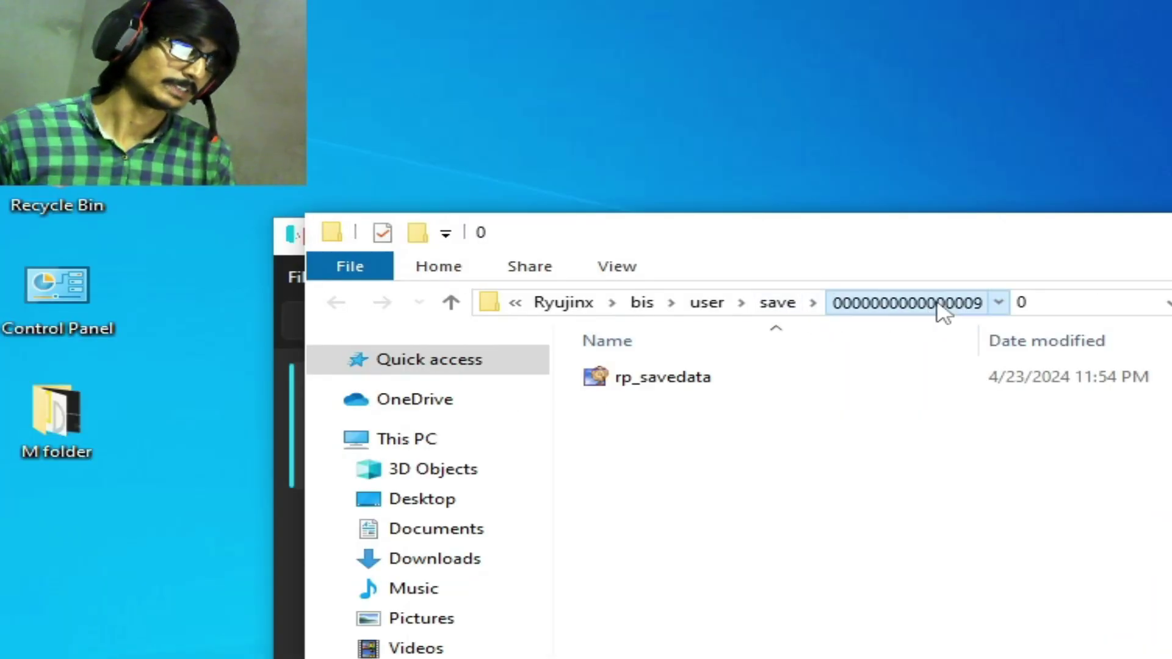
pyautogui.click(939, 304)
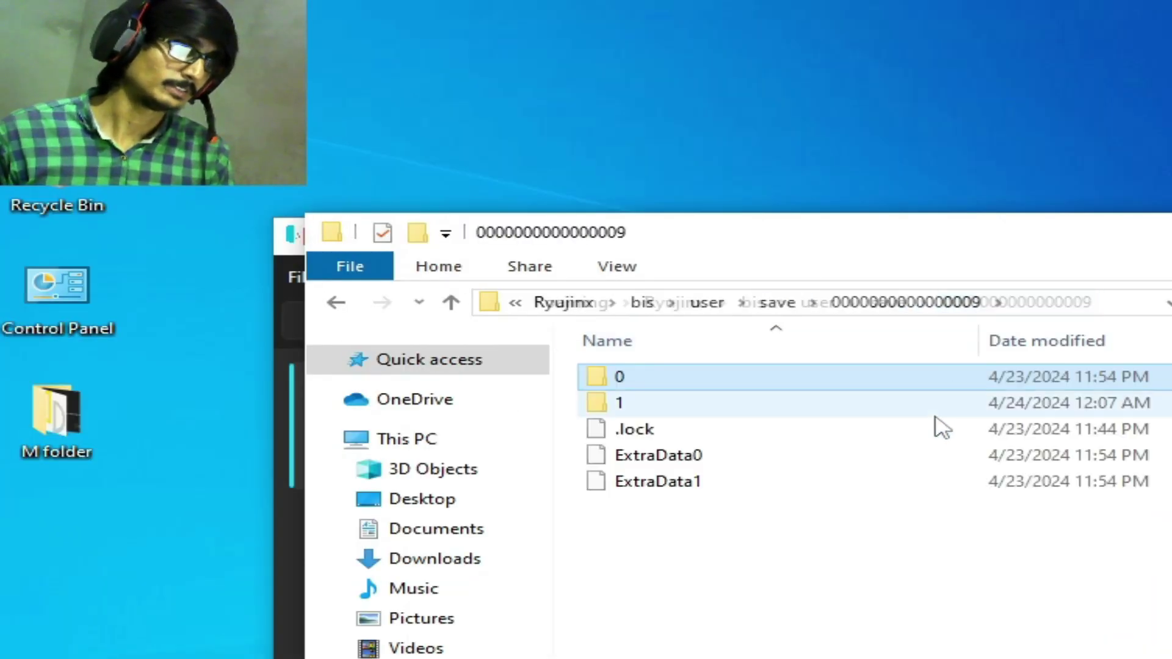
pyautogui.click(624, 383)
pyautogui.doubleClick(635, 386)
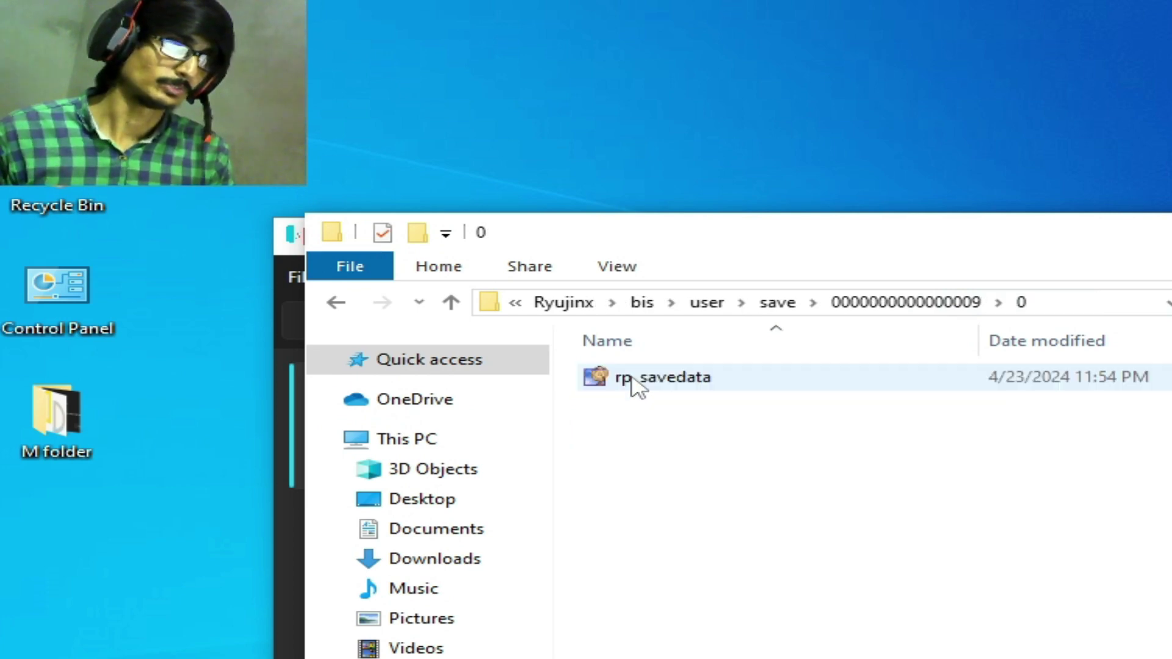
pyautogui.rightClick(632, 377)
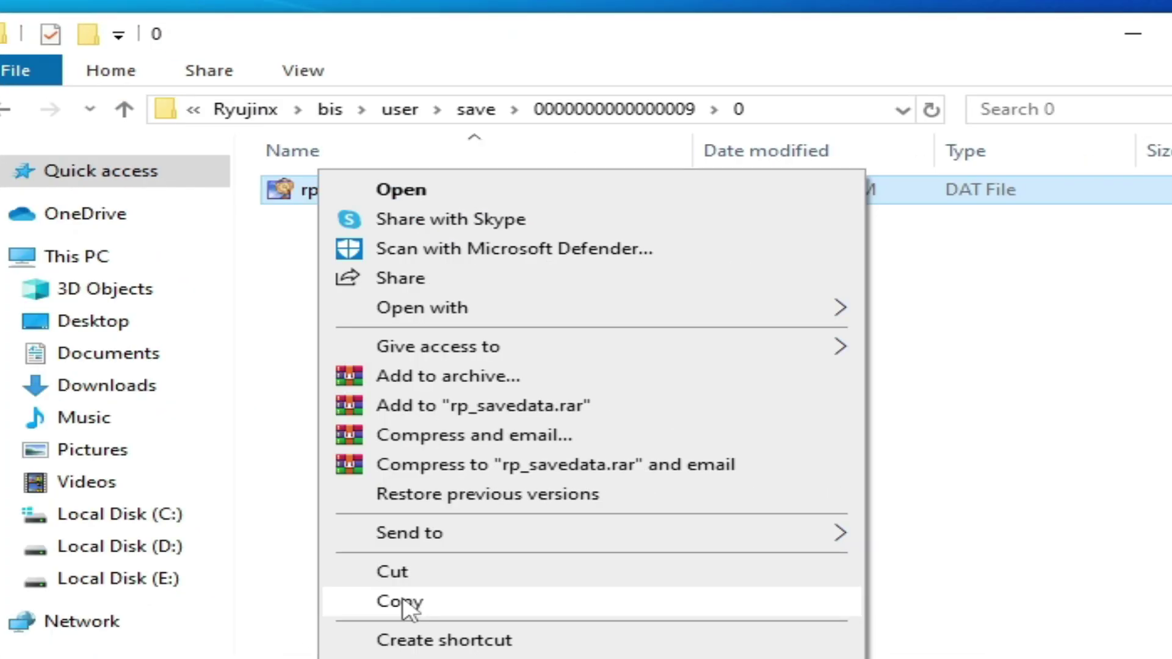
pyautogui.click(521, 655)
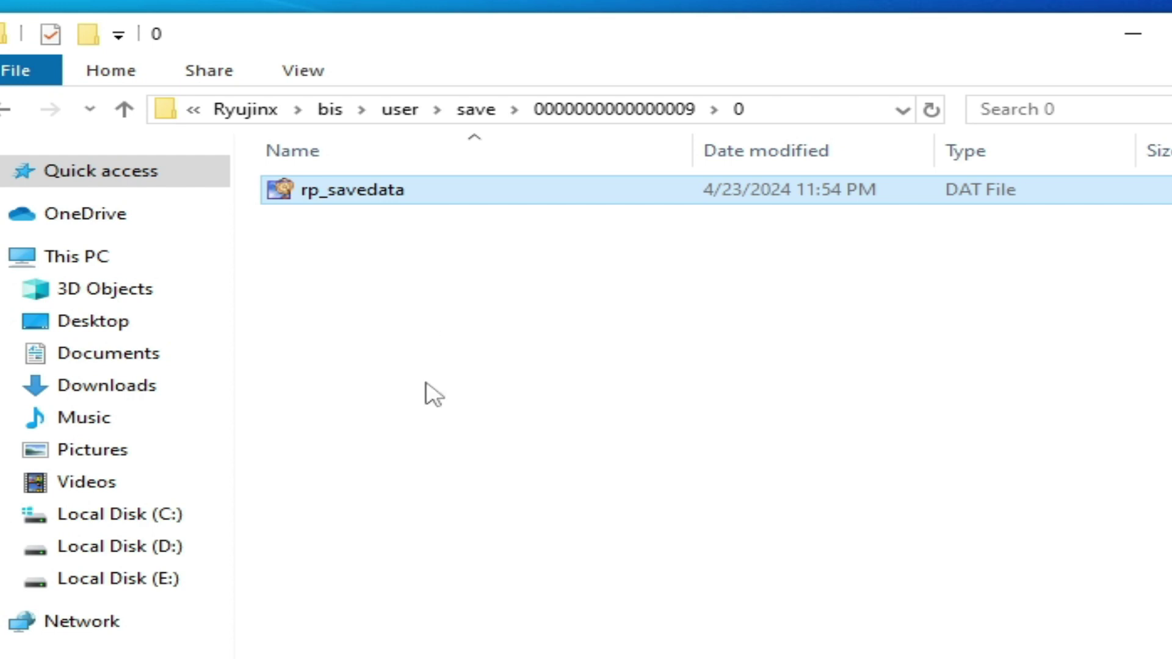
pyautogui.click(612, 111)
pyautogui.doubleClick(301, 221)
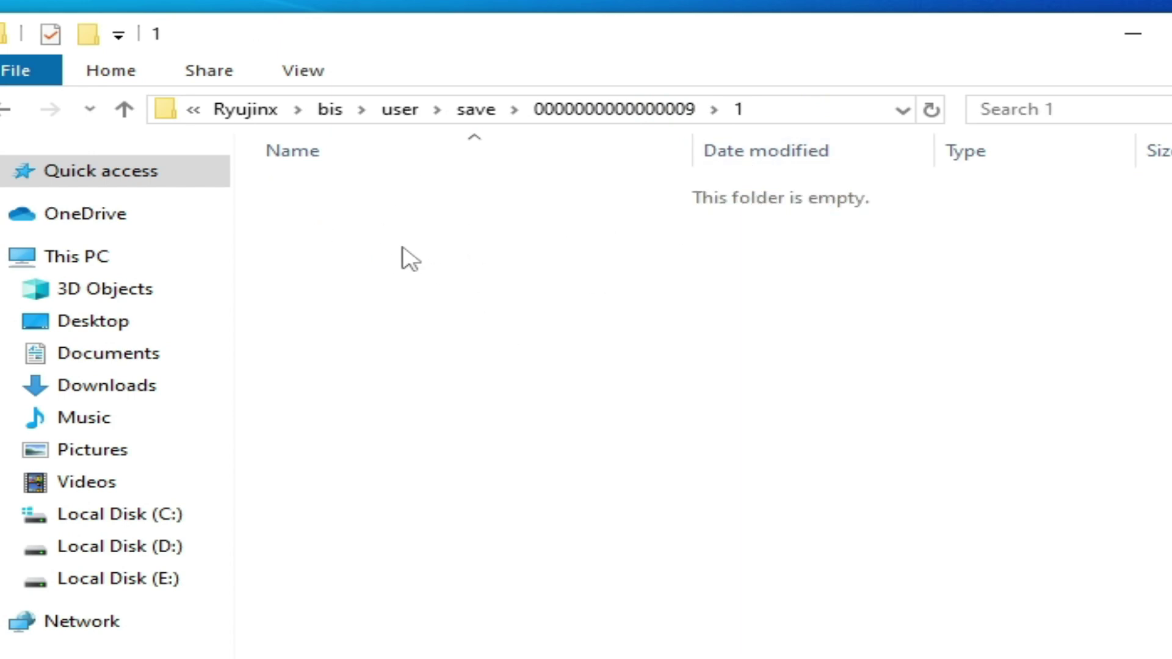
pyautogui.rightClick(402, 246)
pyautogui.click(489, 431)
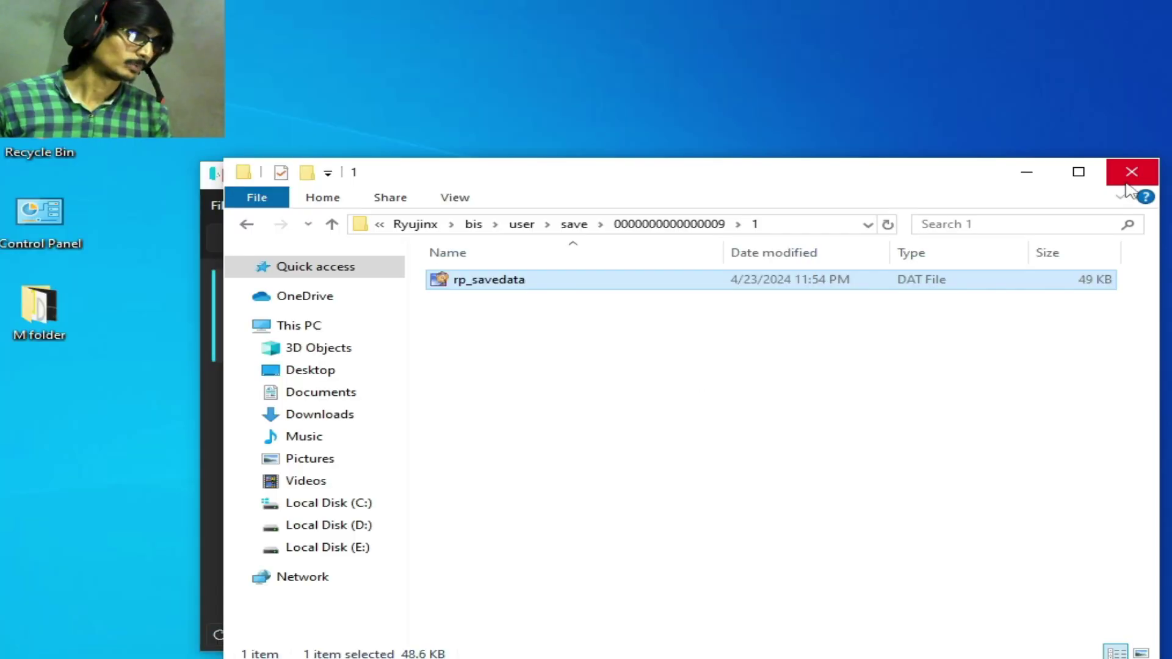
pyautogui.click(1132, 173)
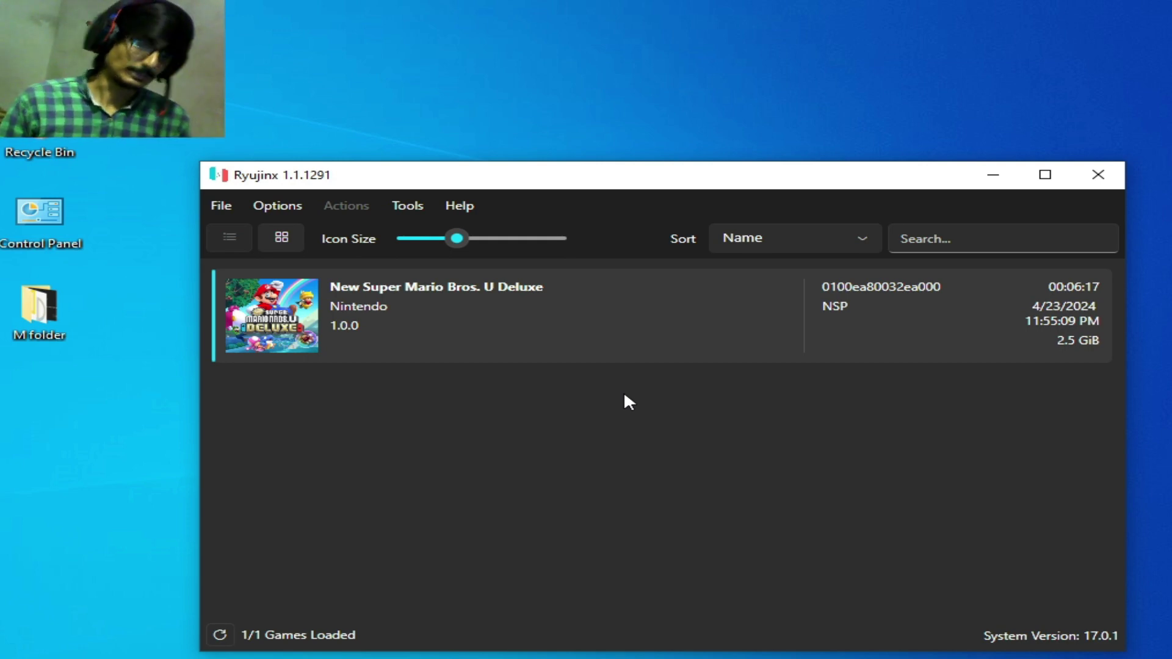
# - Open New Super Mario Bros. U Deluxe's user save directory and go up to the parent save folder
pyautogui.rightClick(416, 317)
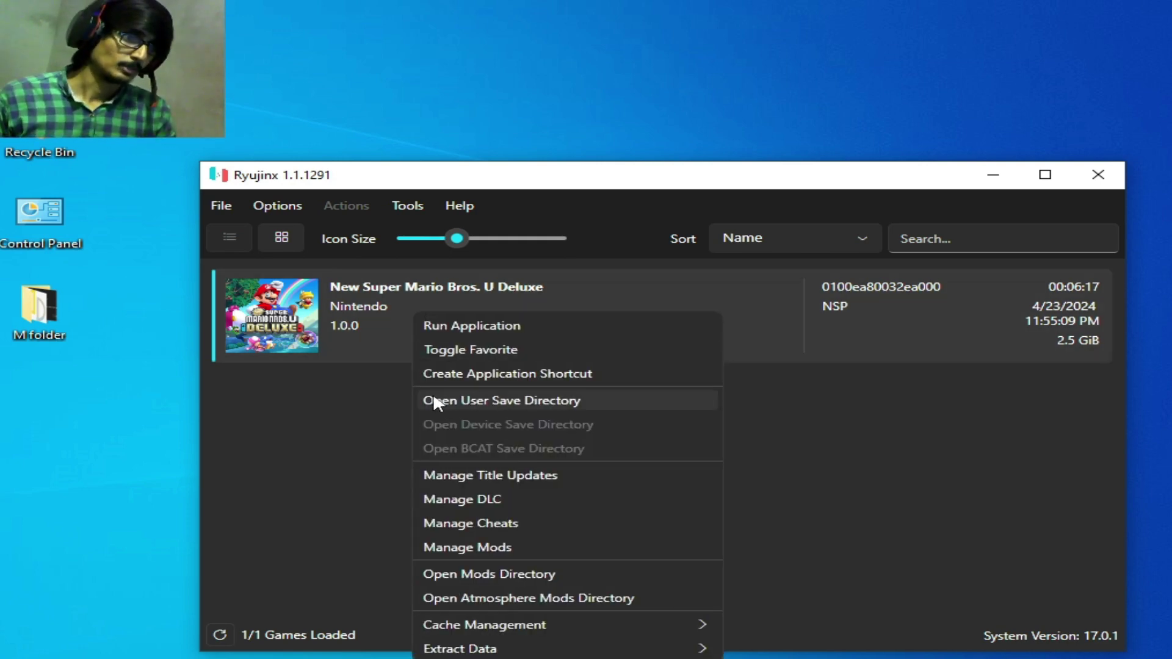
pyautogui.click(471, 398)
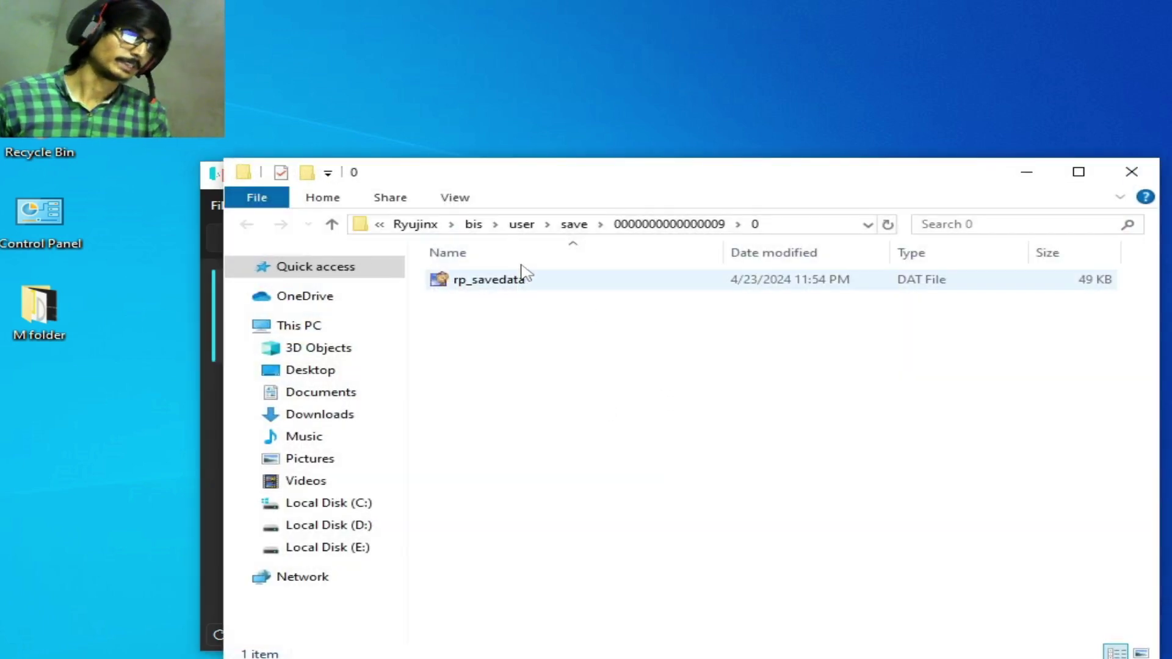
pyautogui.click(670, 224)
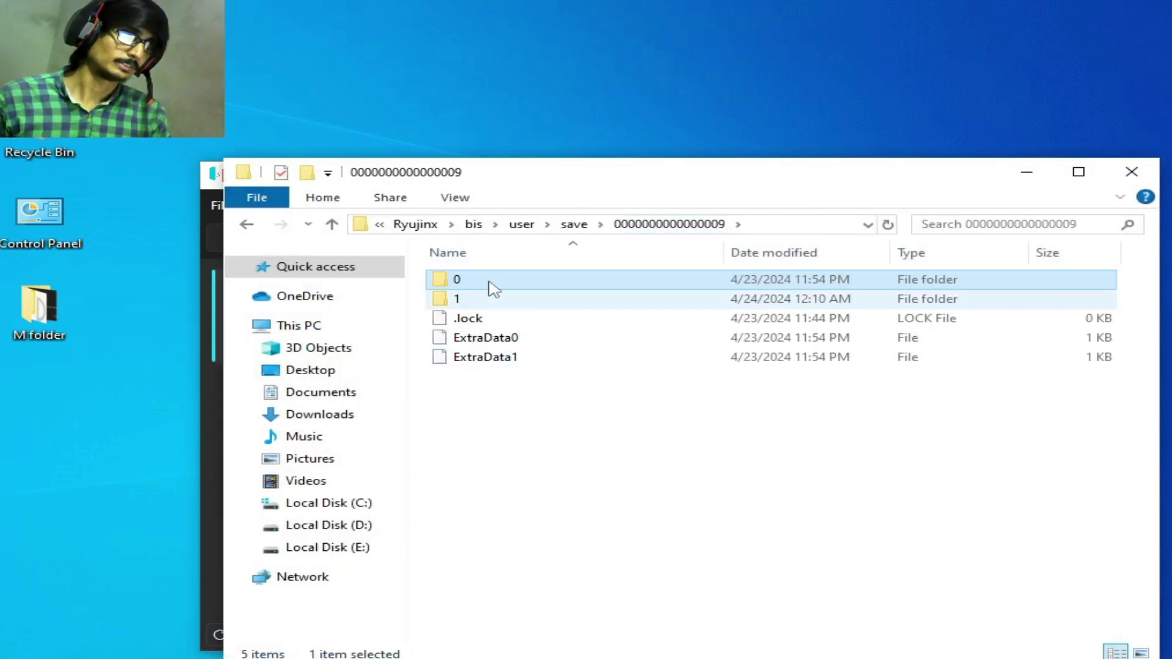
pyautogui.click(657, 227)
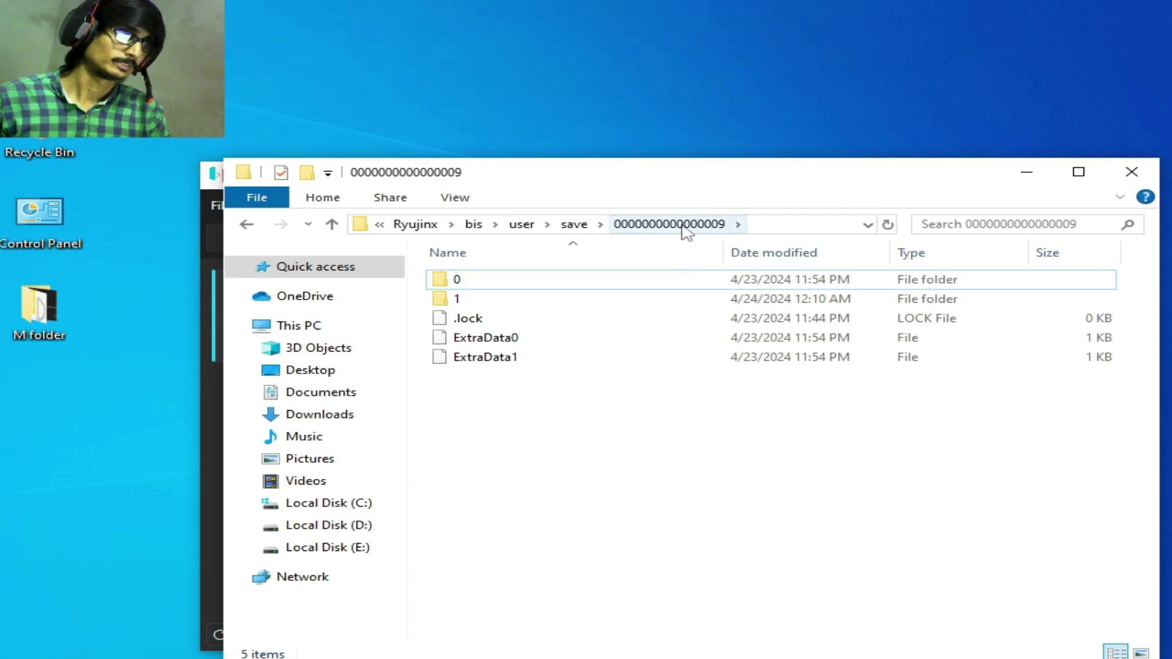
pyautogui.click(577, 224)
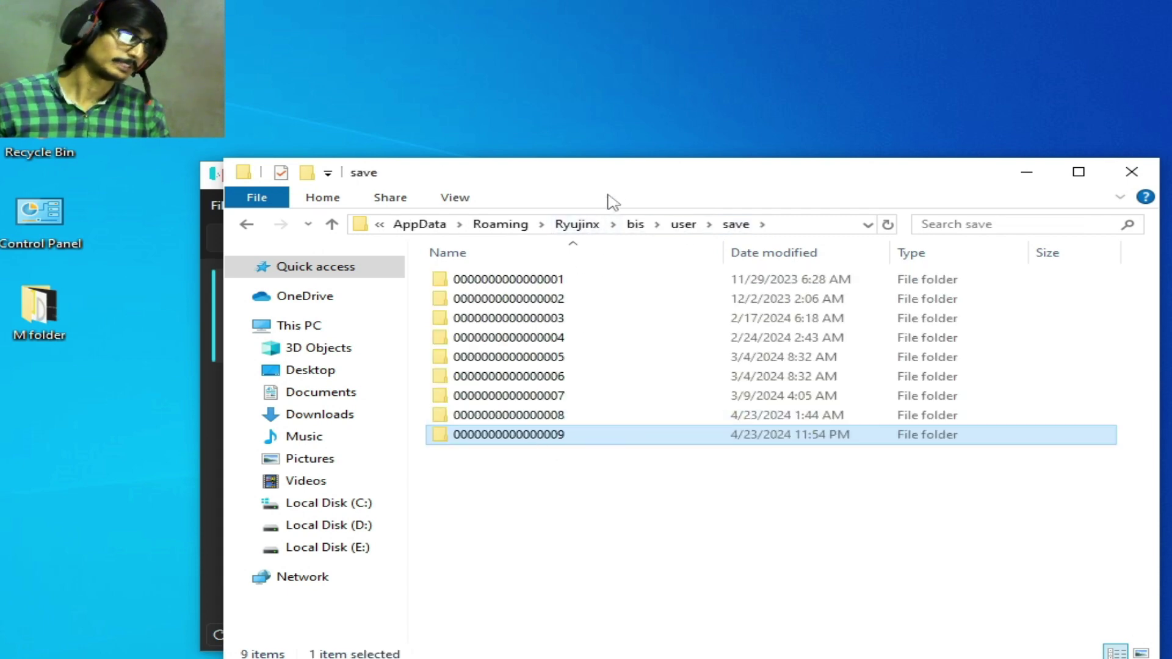
pyautogui.moveTo(619, 181); pyautogui.dragTo(825, 248)
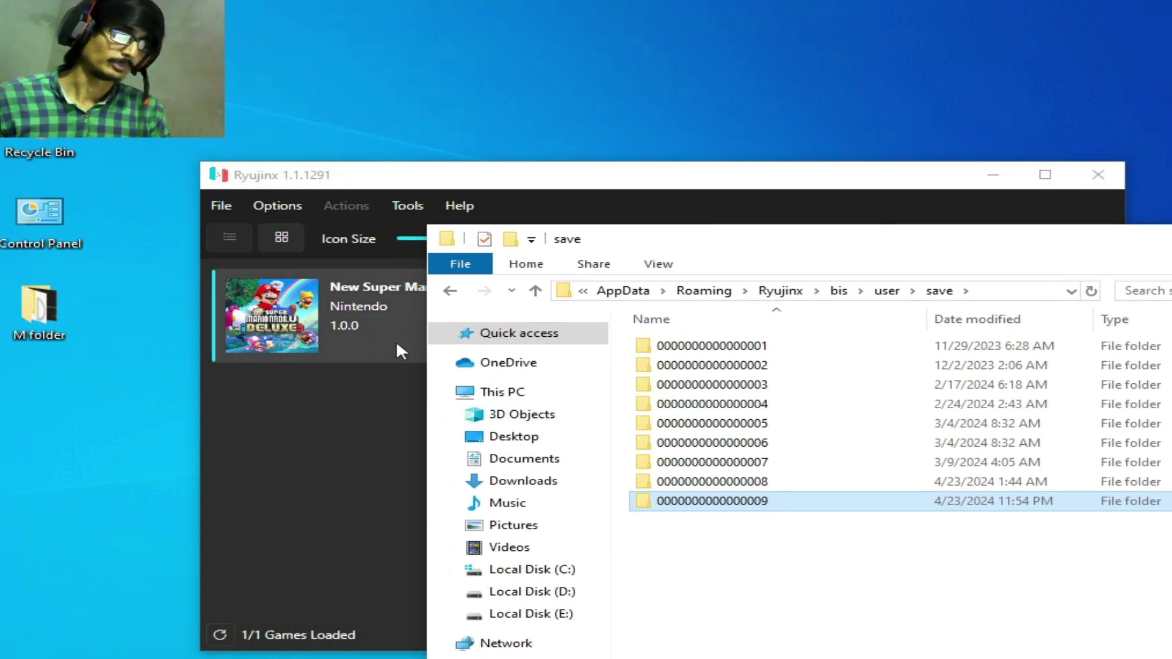
pyautogui.rightClick(722, 509)
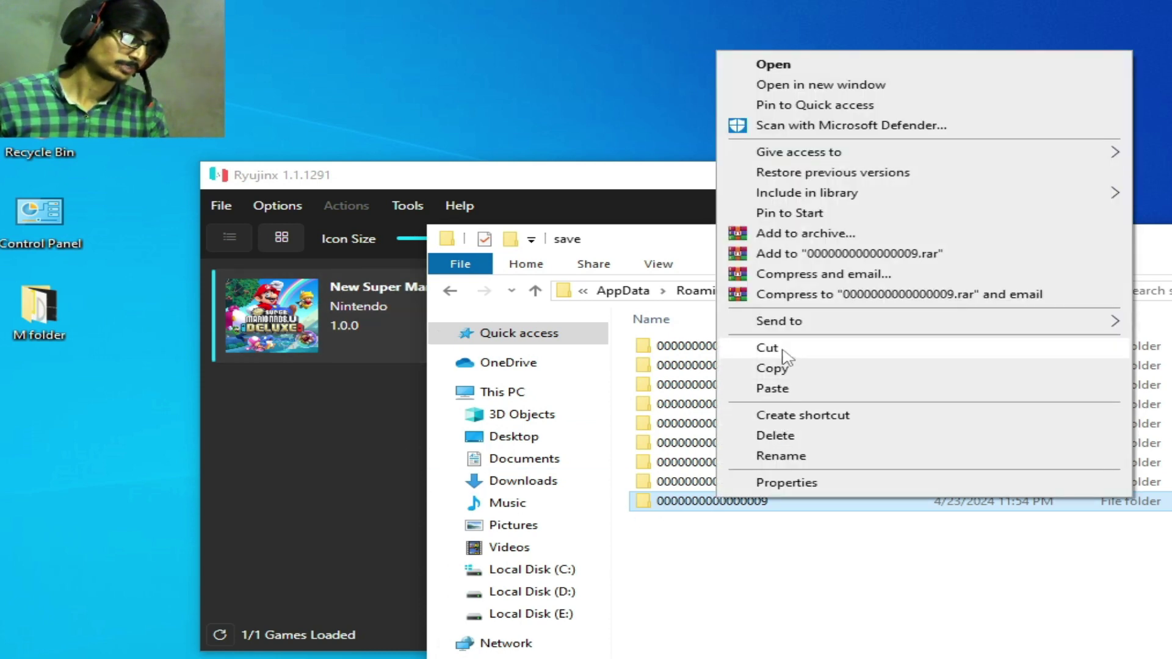
pyautogui.click(772, 369)
pyautogui.rightClick(721, 68)
pyautogui.click(757, 152)
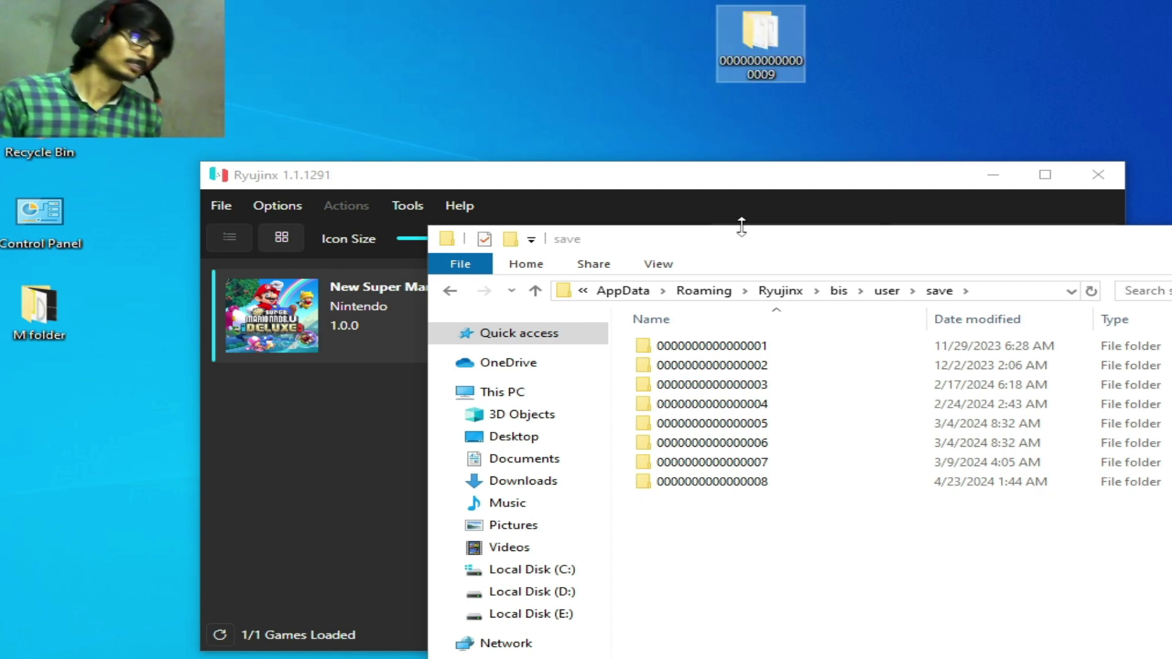
pyautogui.moveTo(774, 247); pyautogui.dragTo(542, 214)
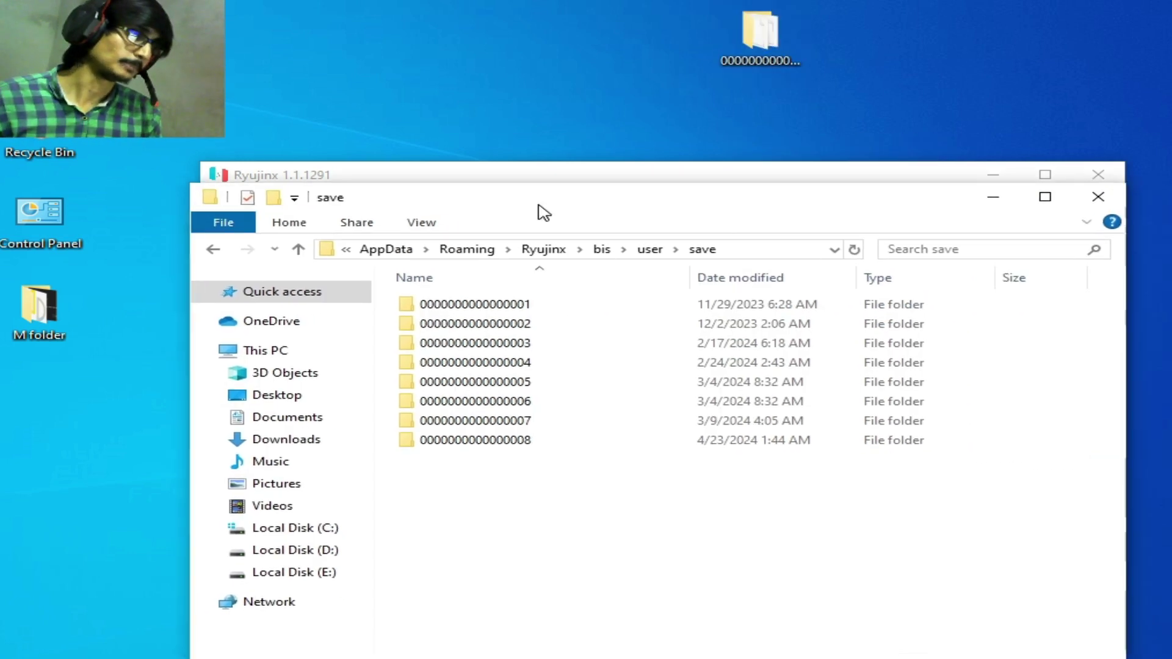
pyautogui.click(1106, 194)
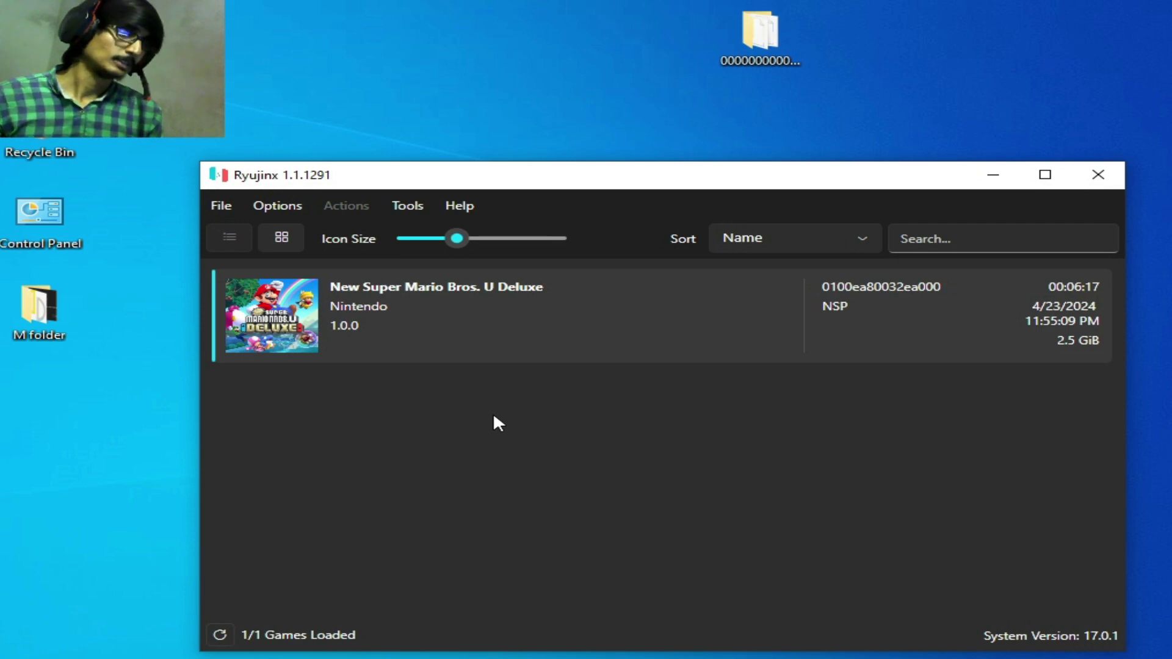